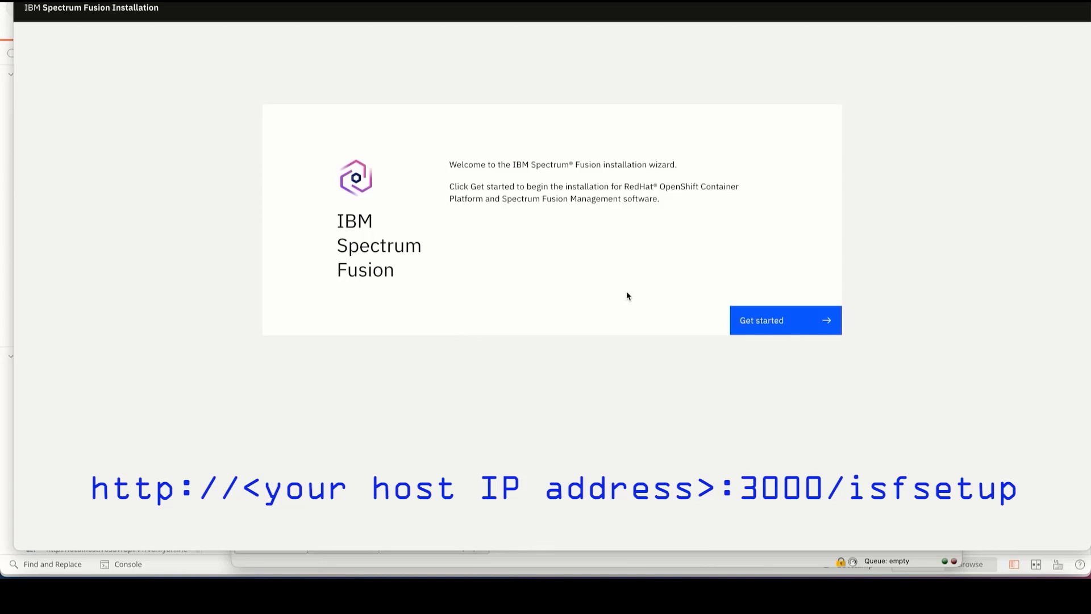
- Start the initial Spectrum Fusion installation and agree to the license terms, proceeding to system setup
left_click(803, 331)
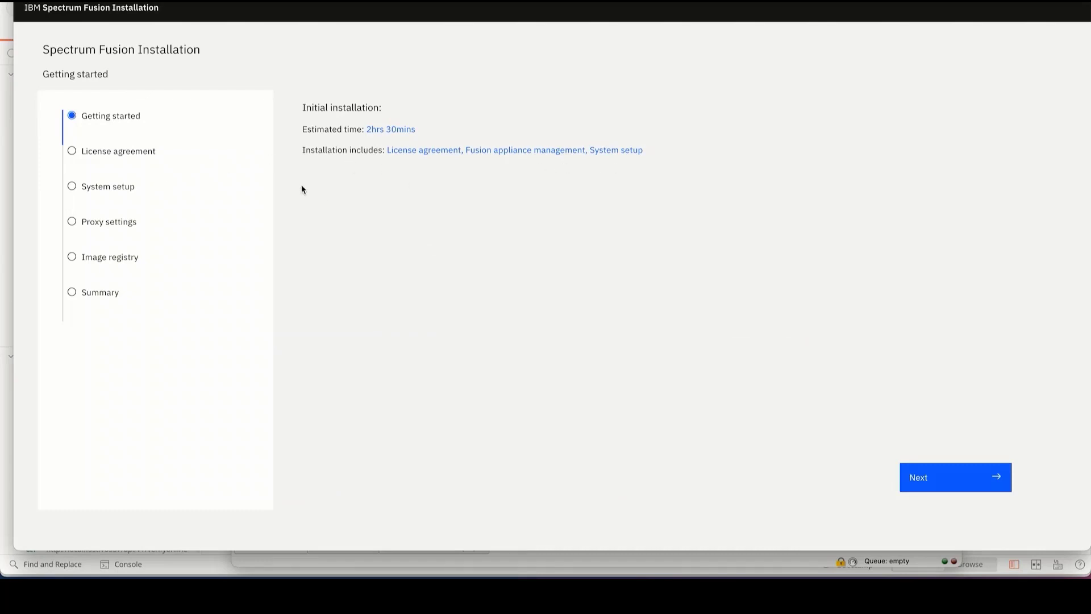
left_click(945, 480)
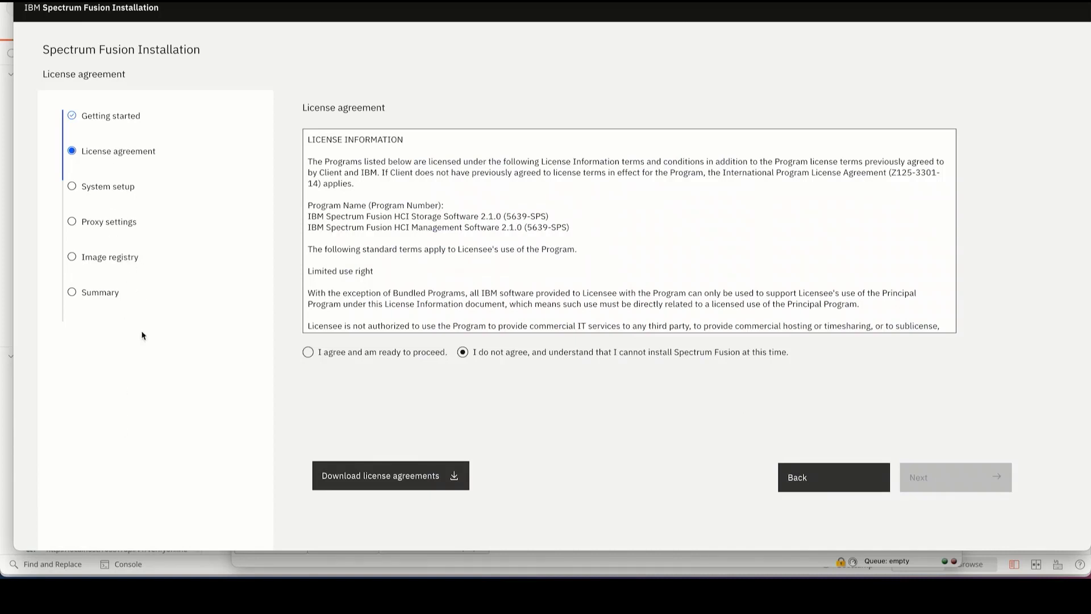
left_click(387, 354)
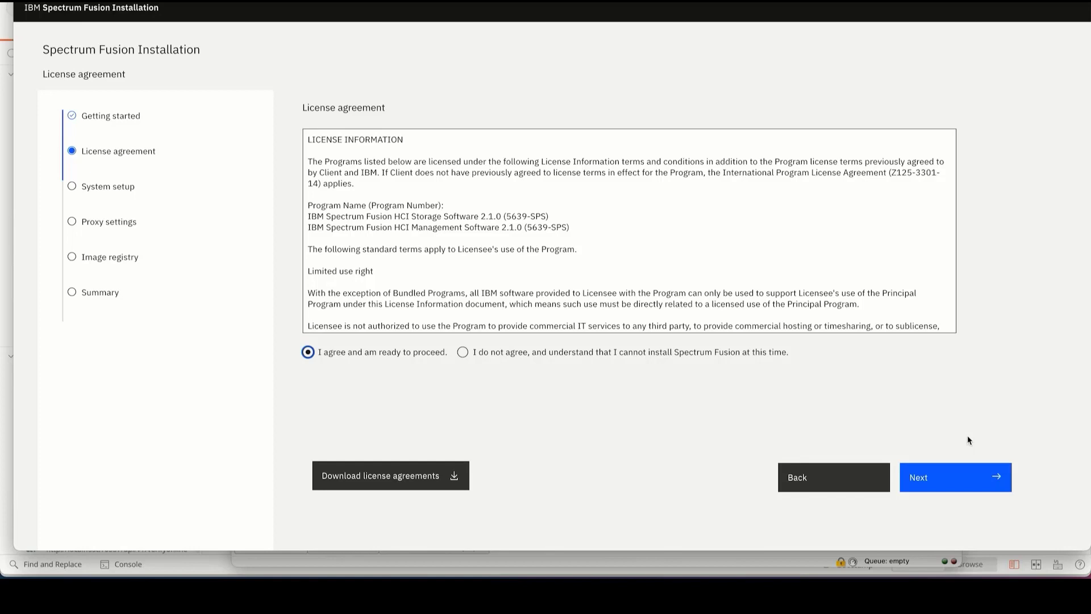
left_click(960, 476)
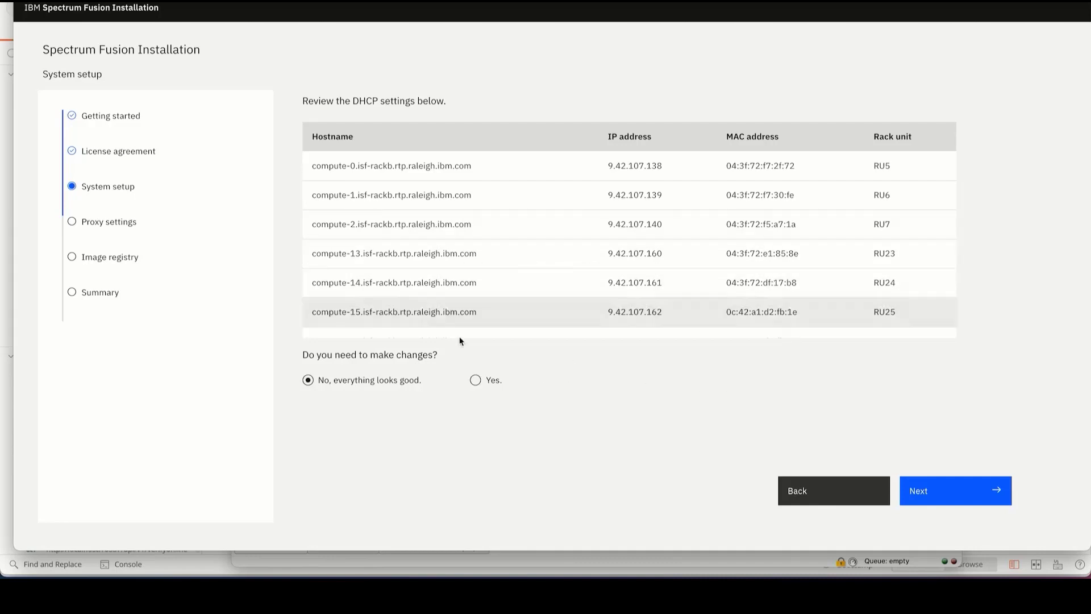
- Look at the instructions for changing the DHCP setup, and accept the listed DHCP settings without changes
left_click(475, 381)
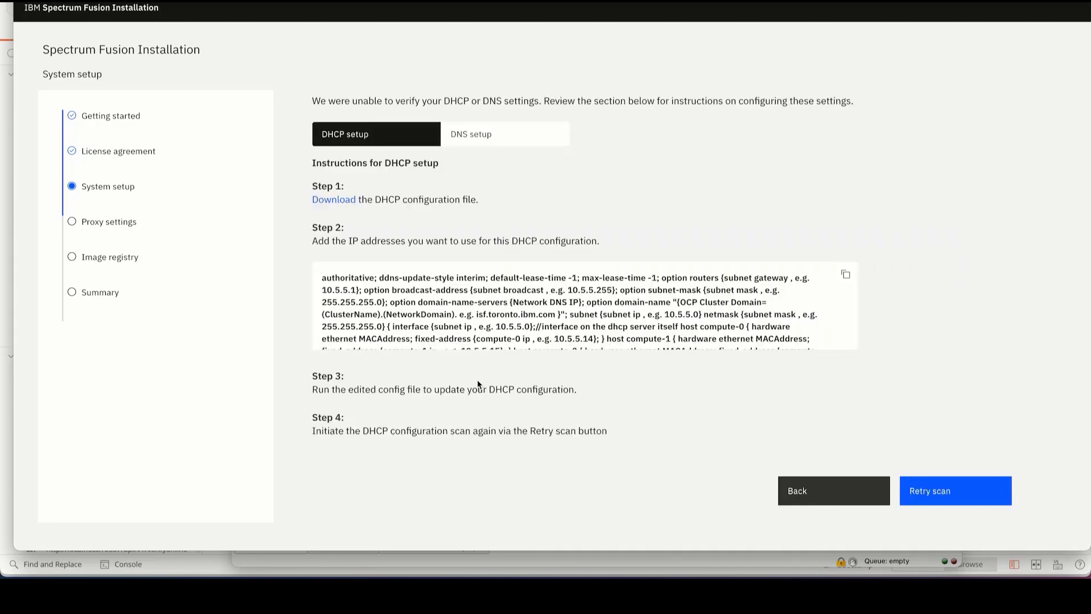
left_click(803, 493)
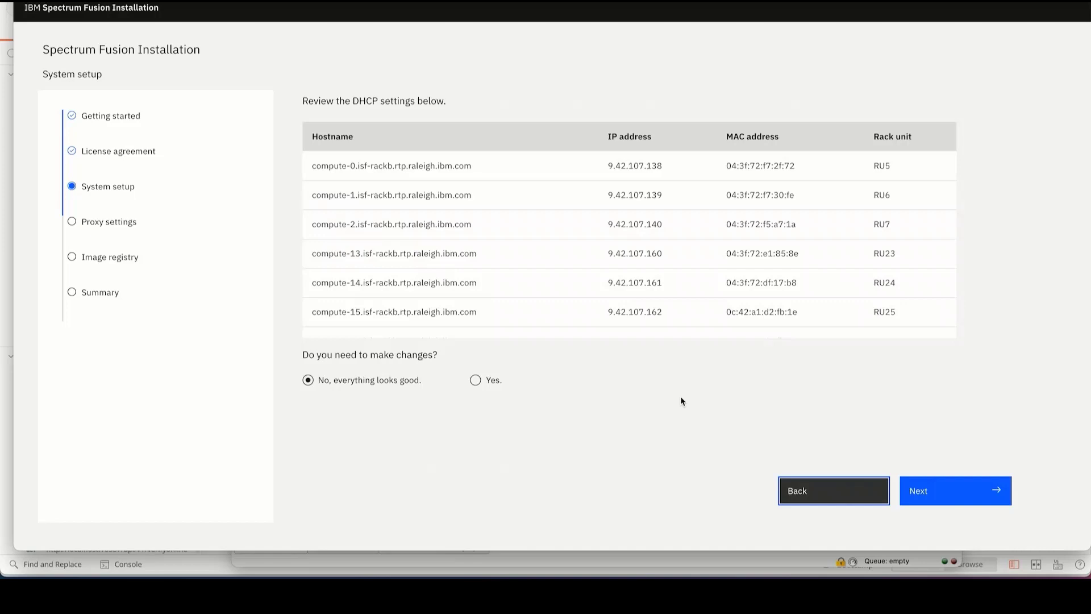
left_click(943, 492)
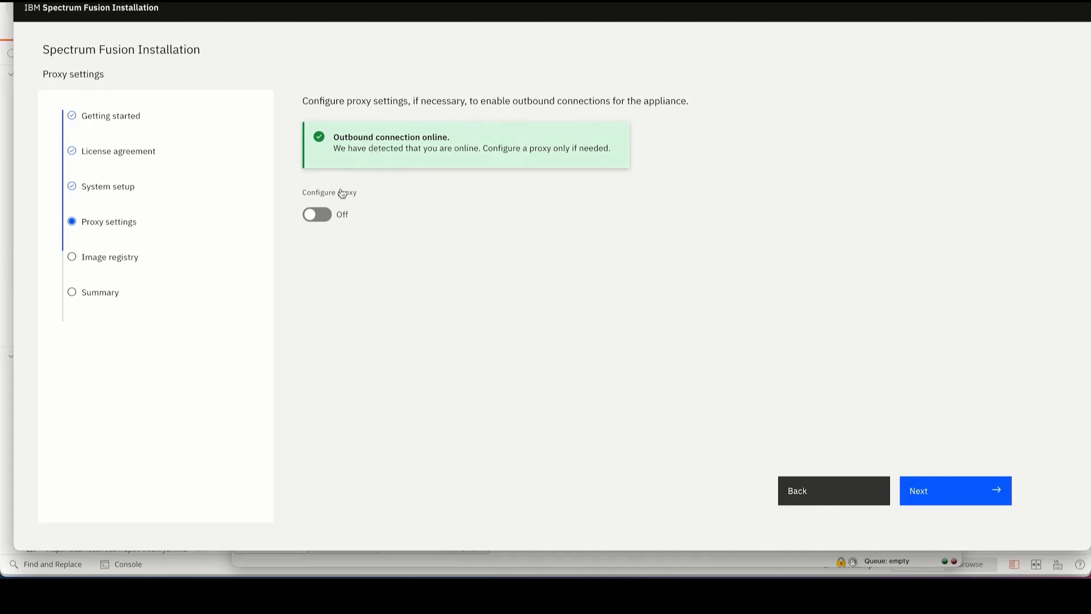
- Look at the proxy configuration fields, and continue to the image registry with the proxy turned off
left_click(326, 218)
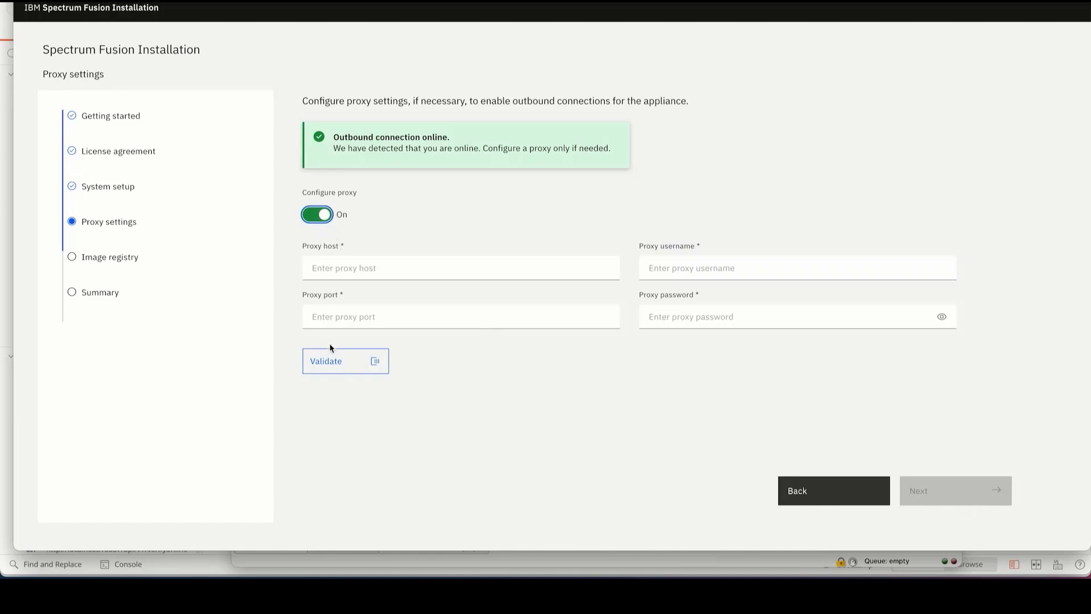
left_click(317, 221)
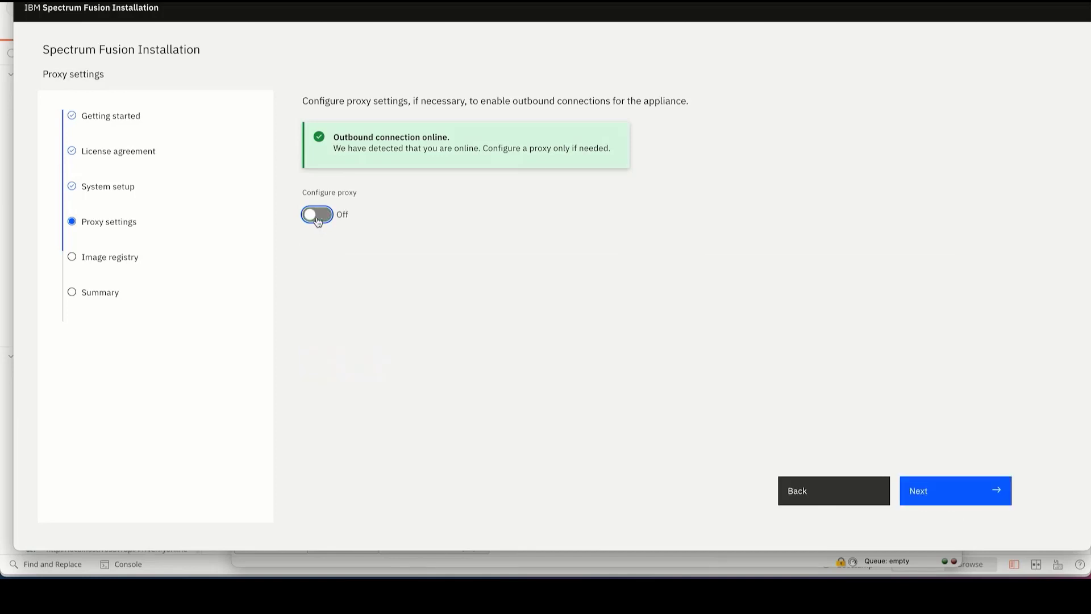
left_click(905, 507)
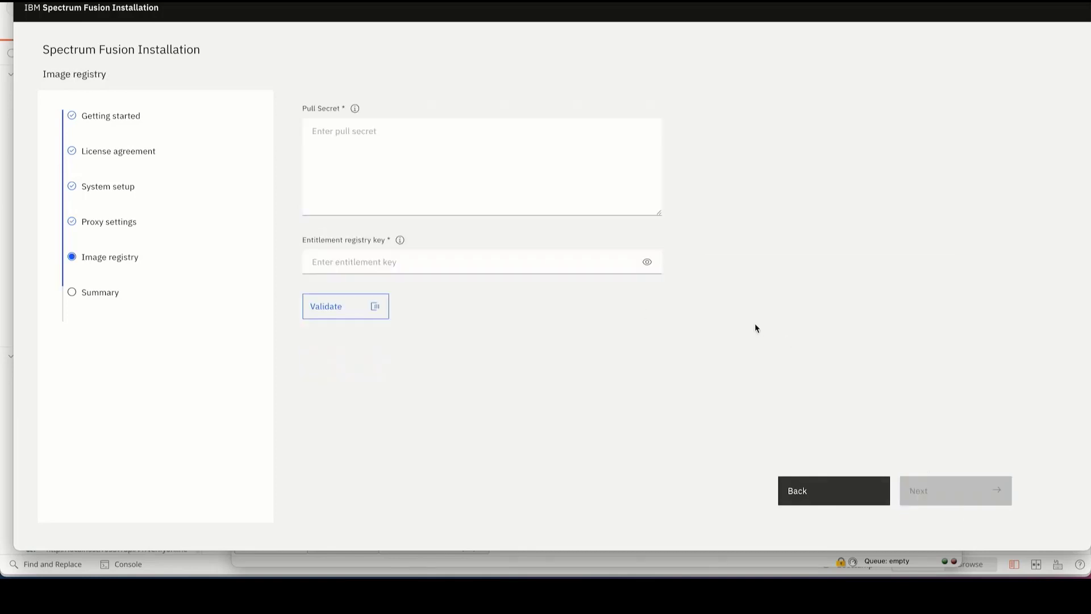
- Paste the pull secret and the entitlement registry key, and validate them to proceed to the summary
left_click(482, 166)
key("super+v")
left_click(482, 259)
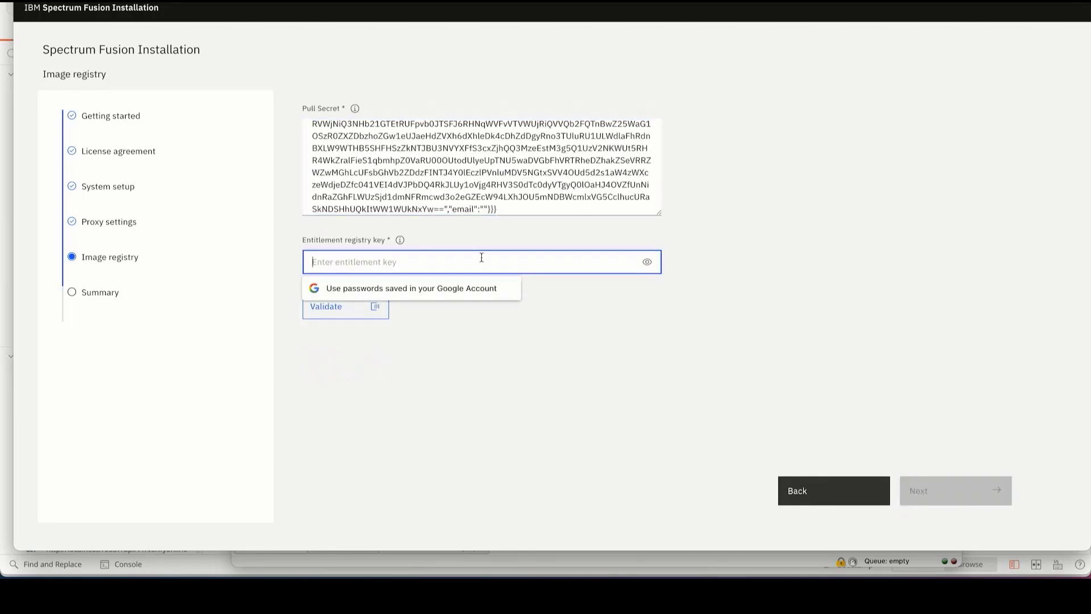
key("super+v")
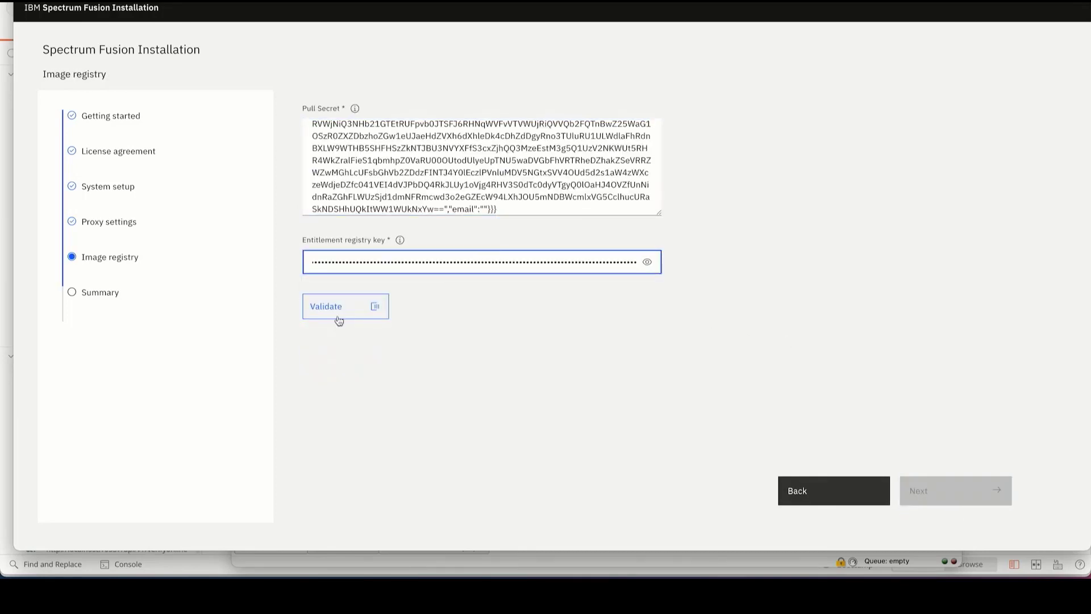
left_click(339, 318)
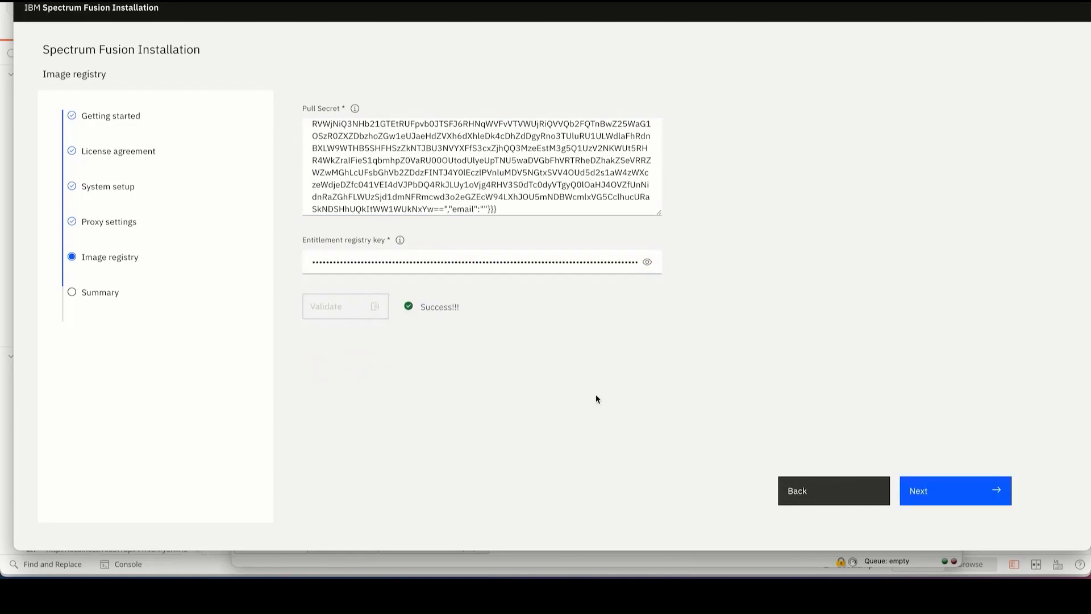
left_click(948, 496)
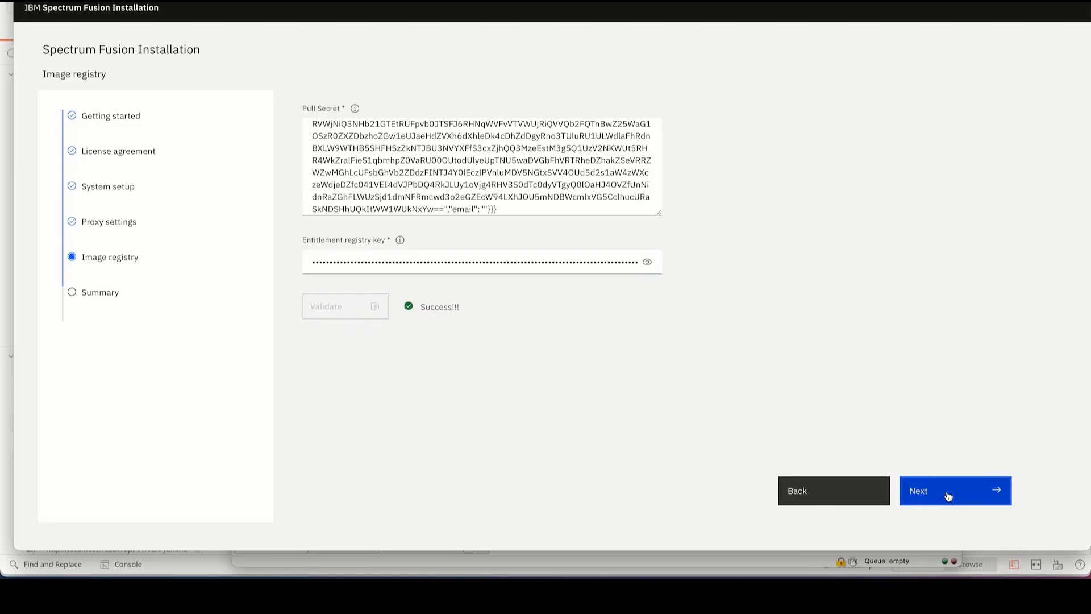
- Review the System setup and Image registry sections of the summary, and begin the initial installation
left_click(335, 108)
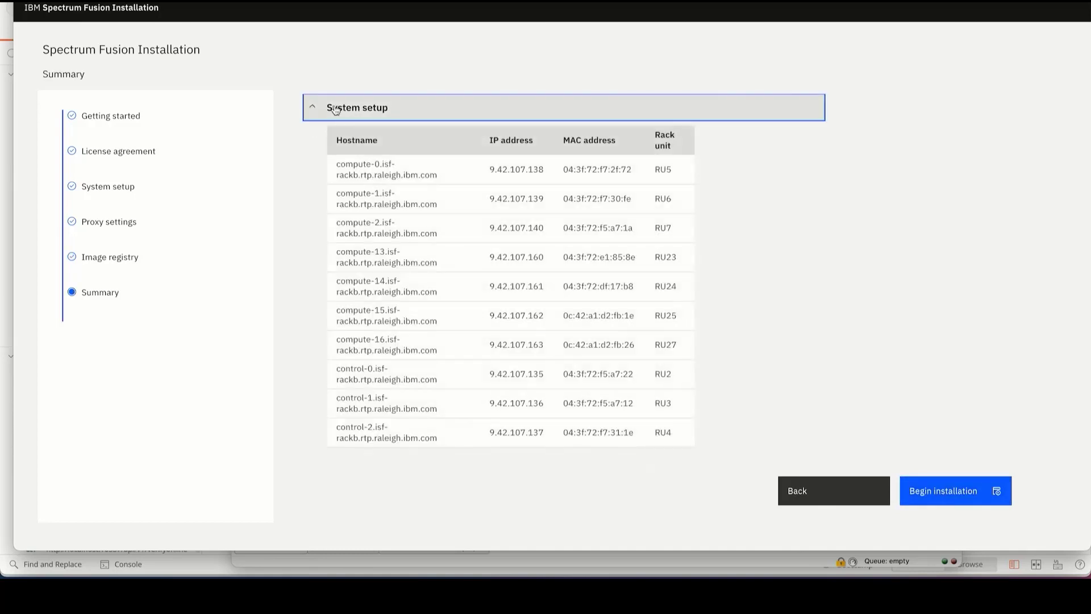
left_click(335, 109)
left_click(335, 134)
left_click(335, 135)
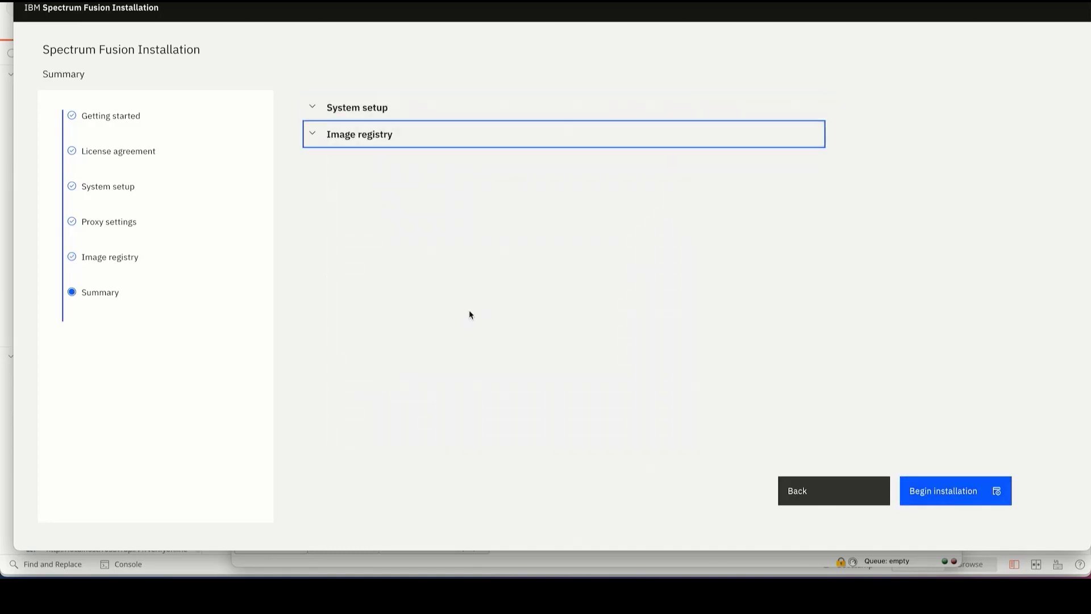
left_click(490, 345)
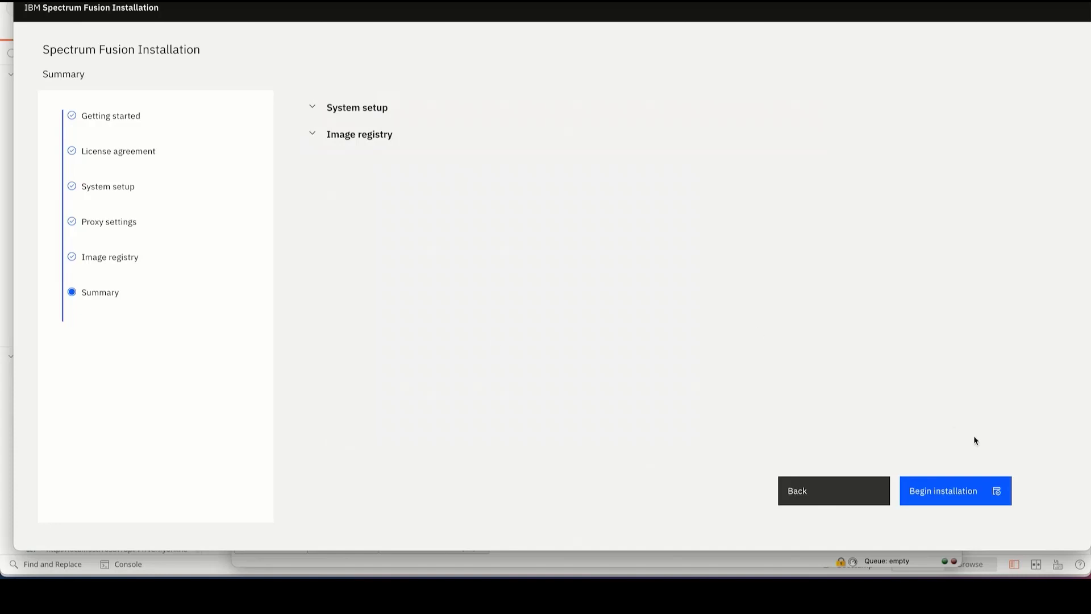
left_click(946, 505)
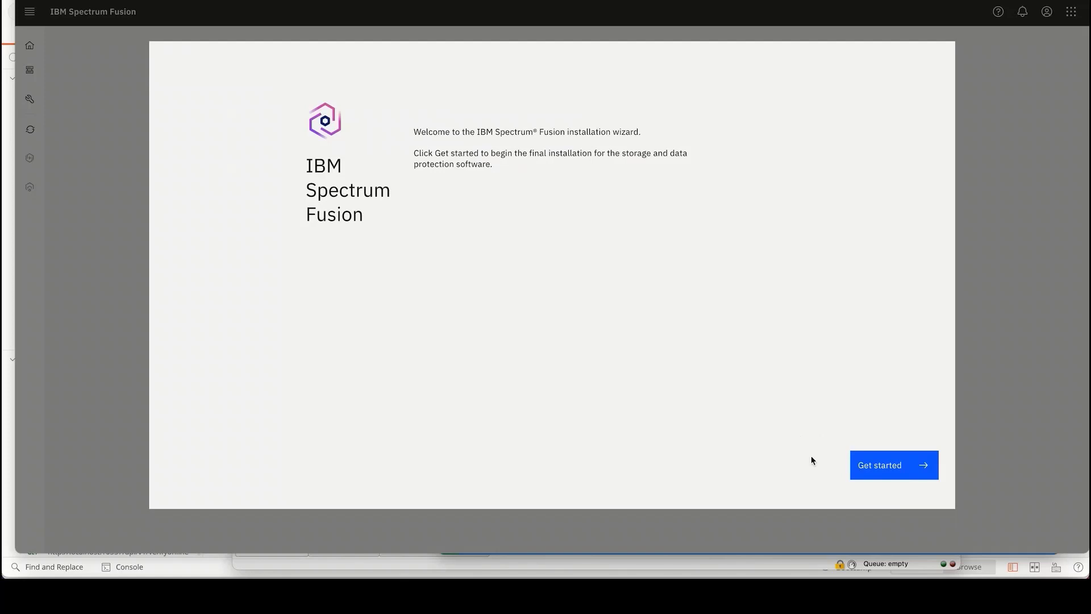
- Start the final installation for storage and data protection, and proceed through pre-install setup to storage setup
left_click(880, 469)
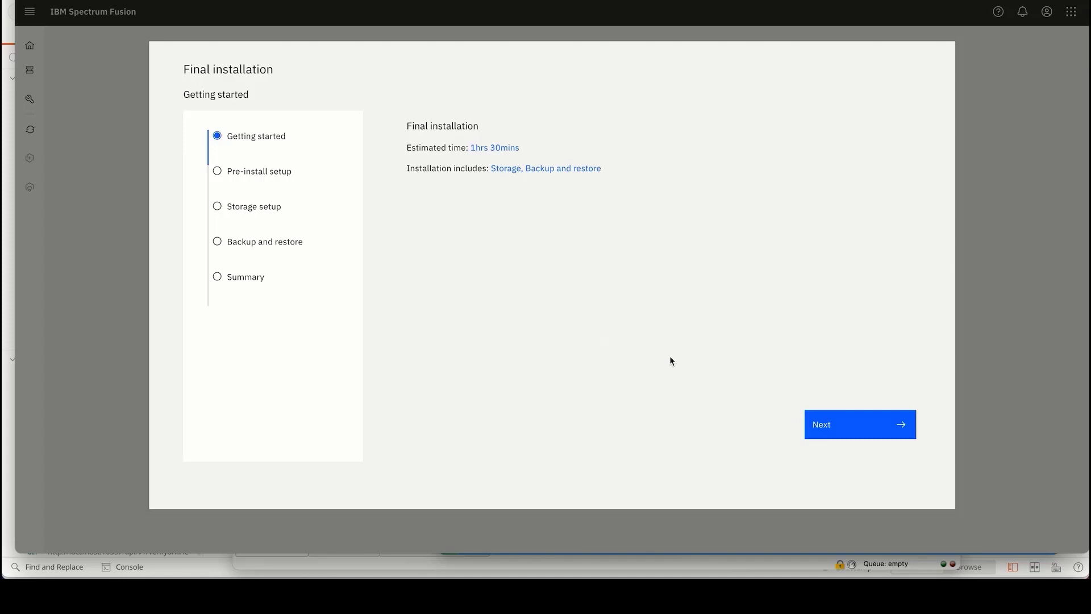
left_click(851, 420)
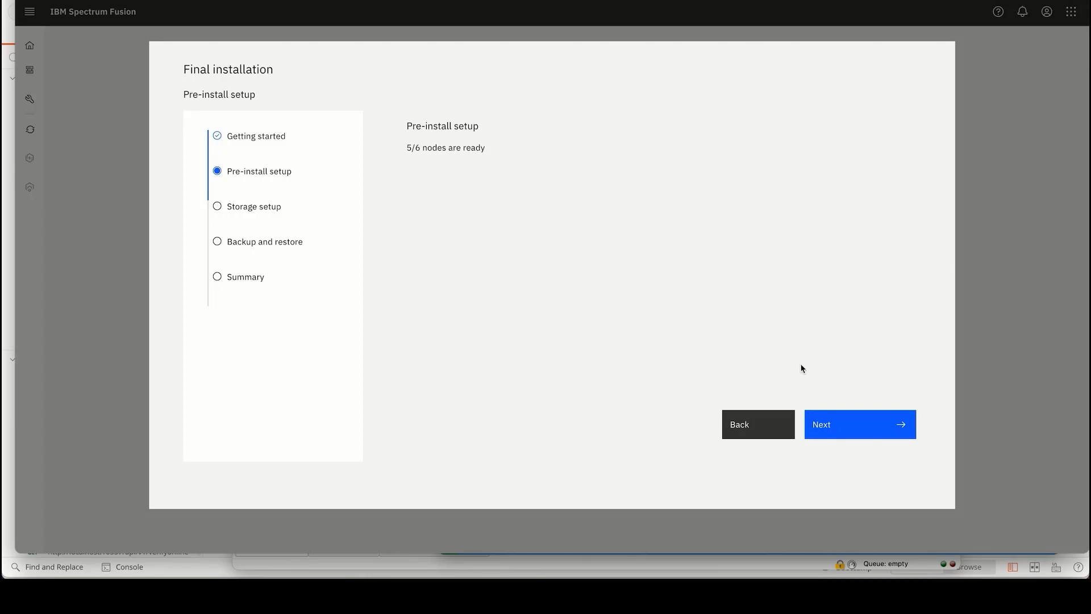
left_click(850, 432)
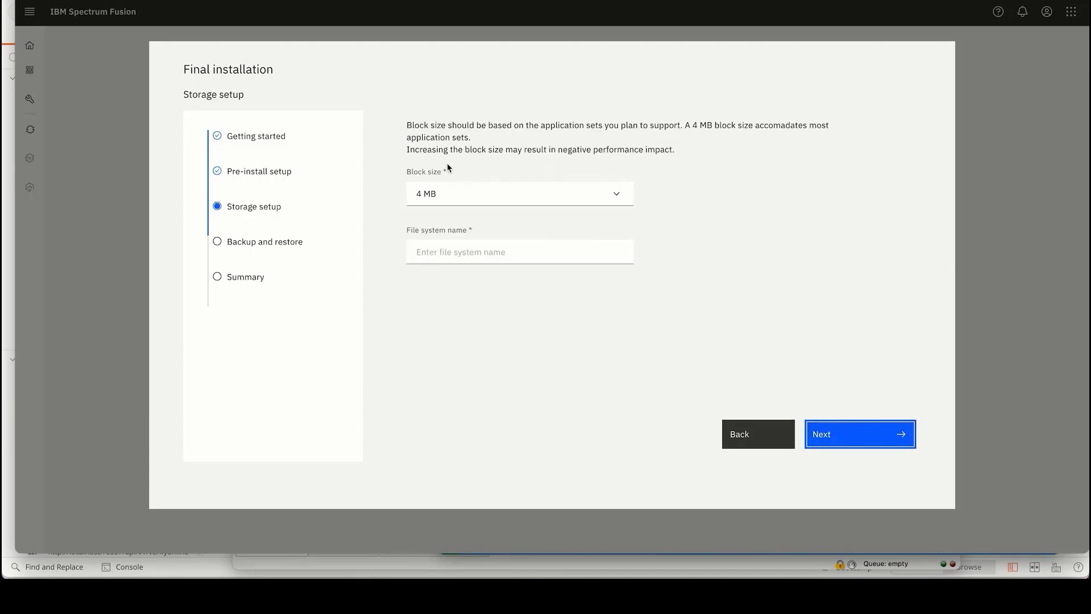
- Name the file system ecefs, keeping the 4 MB block size, and continue to backup and restore
left_click(441, 250)
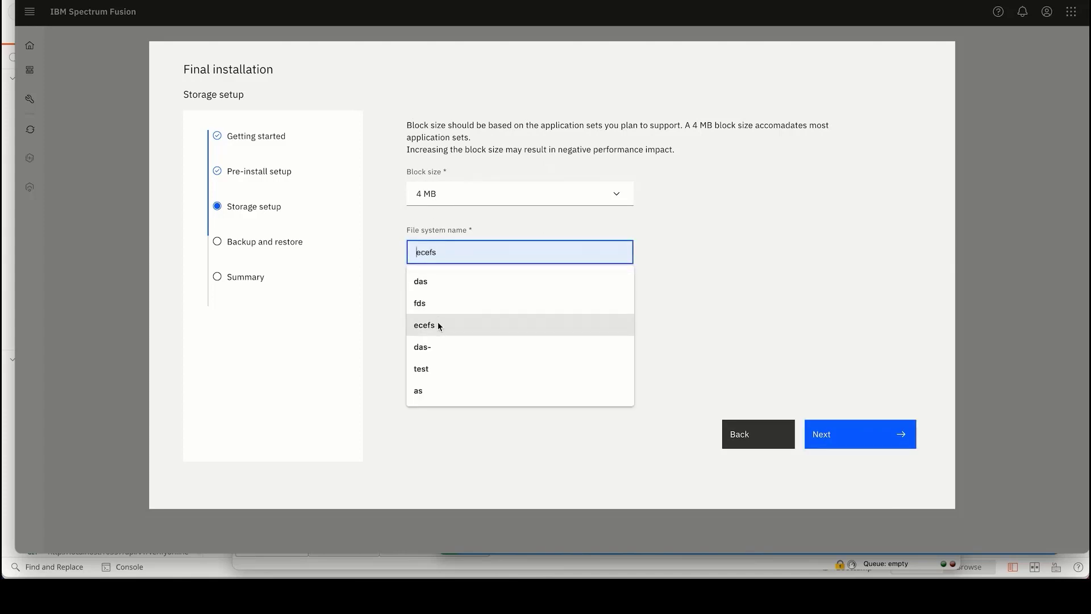
left_click(437, 322)
left_click(820, 328)
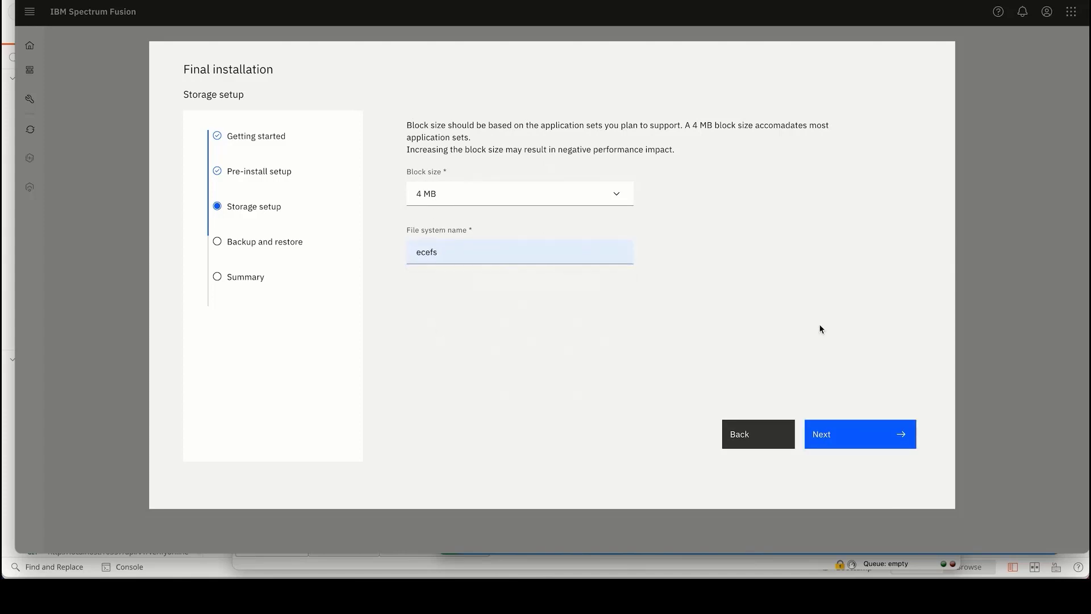
left_click(871, 452)
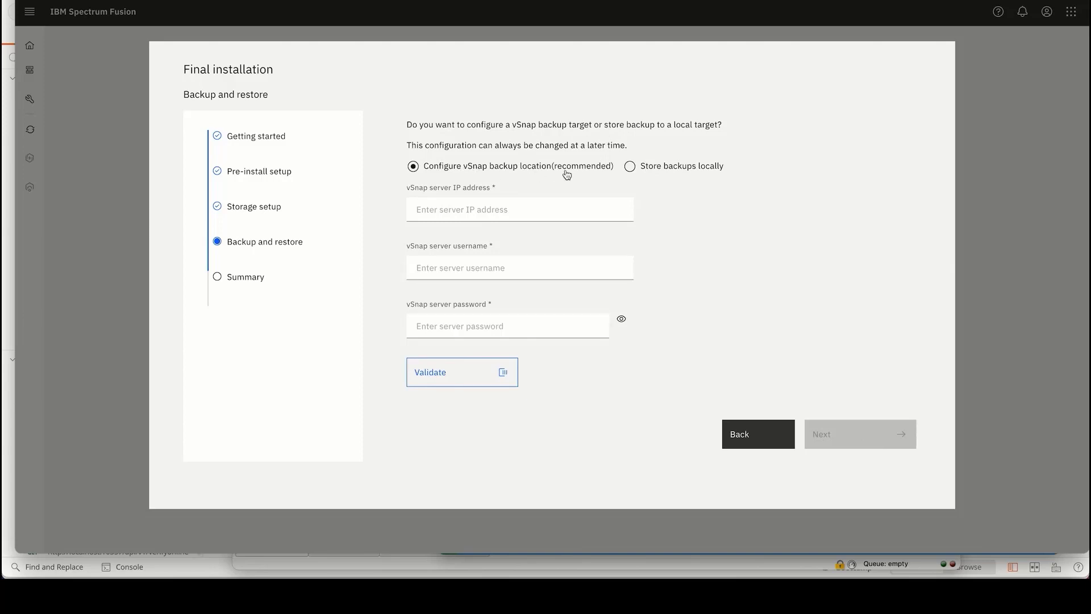
- Choose to store backups locally, and begin the final installation from the summary
left_click(632, 167)
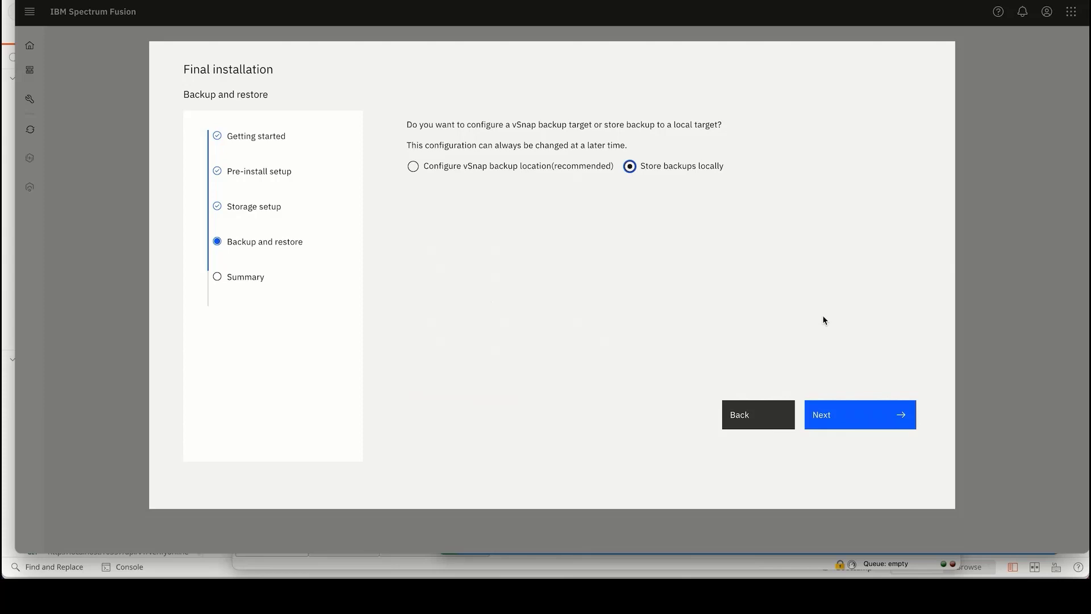
left_click(869, 410)
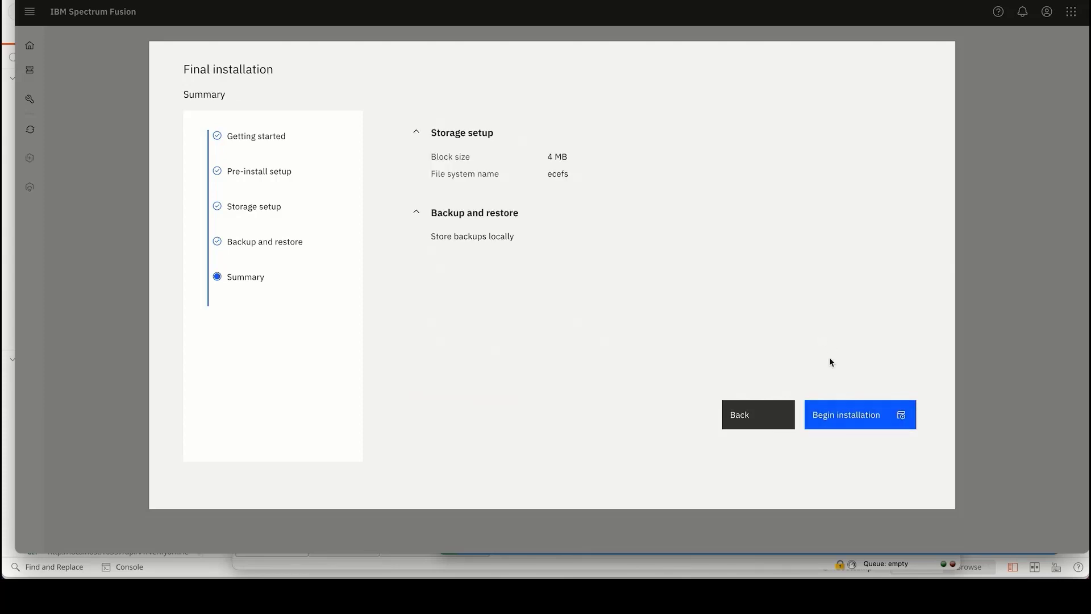
left_click(850, 411)
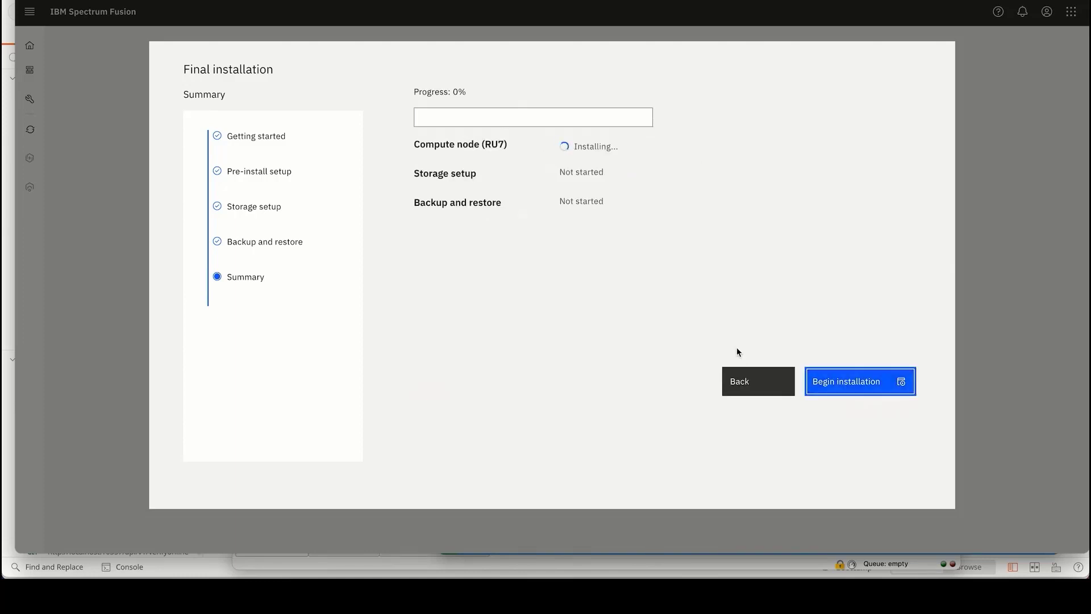